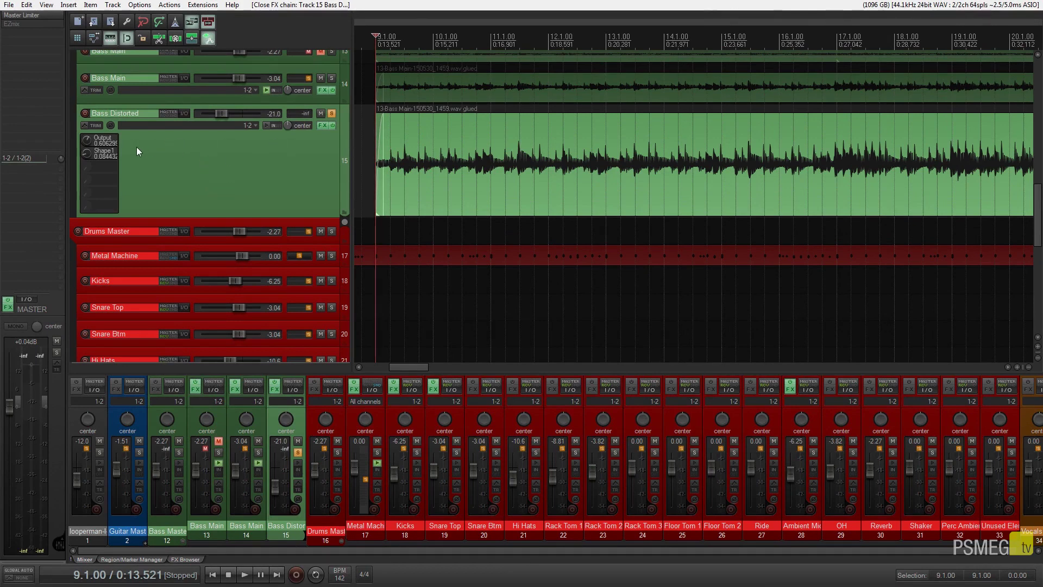
Step: Show EZmix Output and Shape1 as knobs on the Bass Distorted track, with Output at 0.606299
{"action": "mouse_move", "coordinate": [102, 152]}
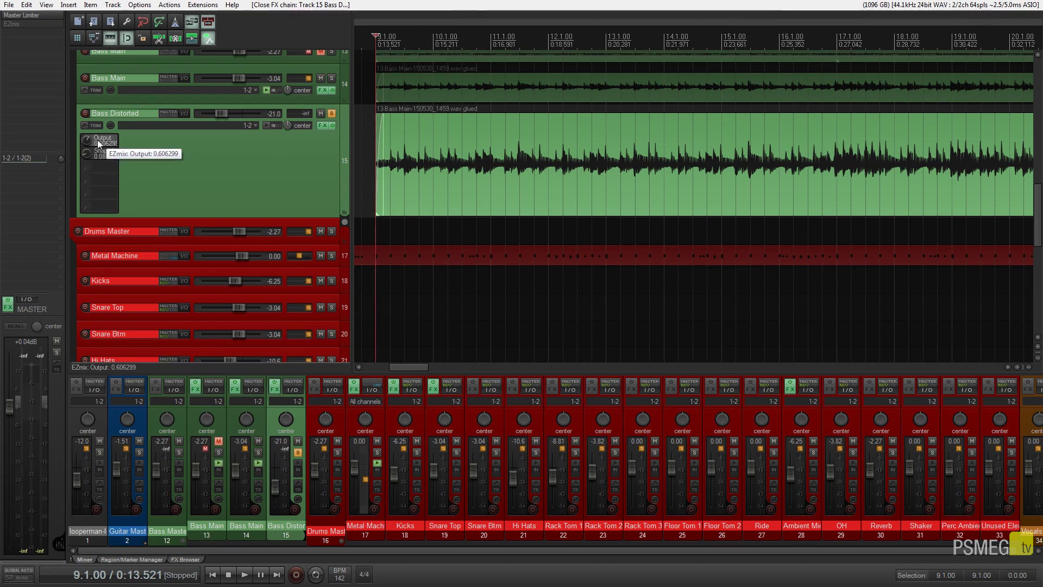
Step: Remove the Output knob and add EZmix Shape2 (0.821781) beside Shape1 on Bass Distorted
{"action": "right_click", "coordinate": [99, 143]}
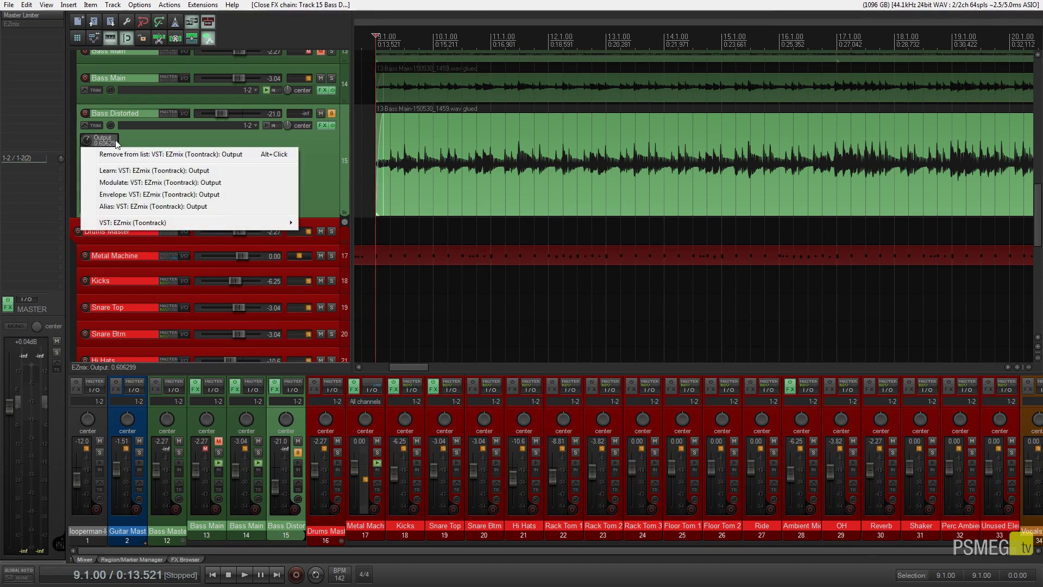
{"action": "left_click", "coordinate": [159, 155]}
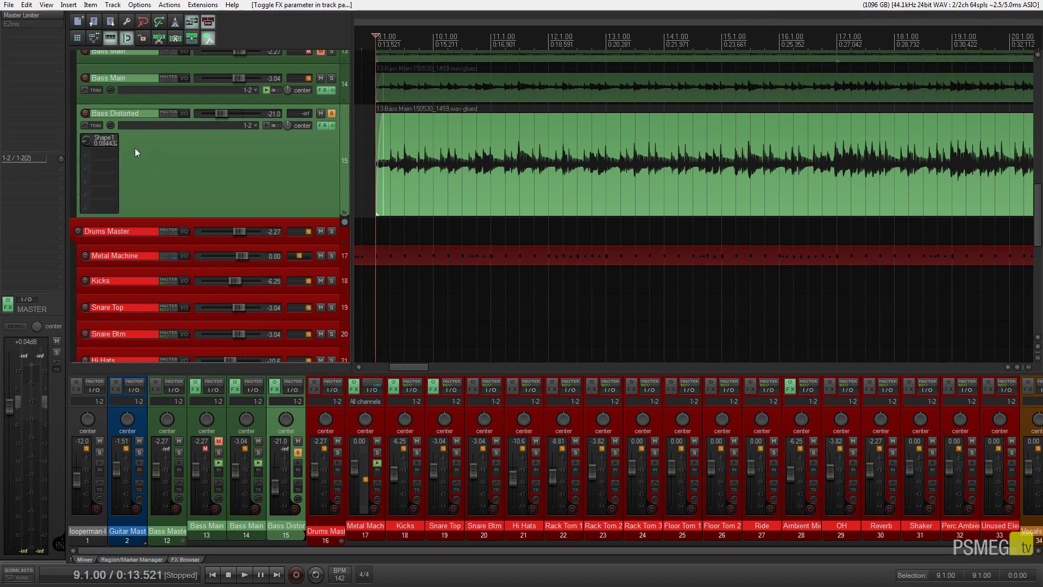
{"action": "left_click", "coordinate": [106, 152]}
{"action": "mouse_move", "coordinate": [139, 168]}
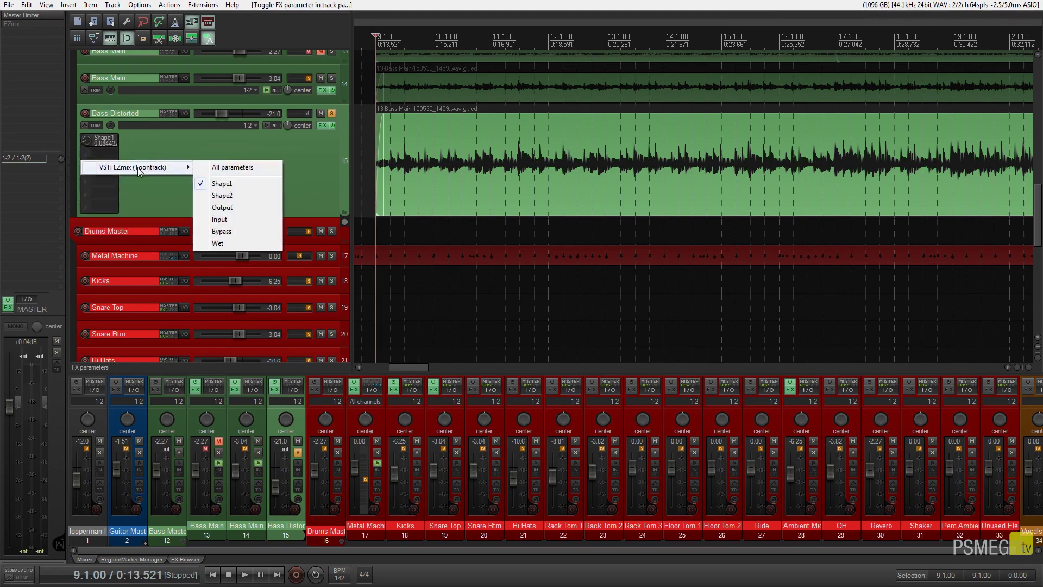
{"action": "left_click", "coordinate": [223, 196]}
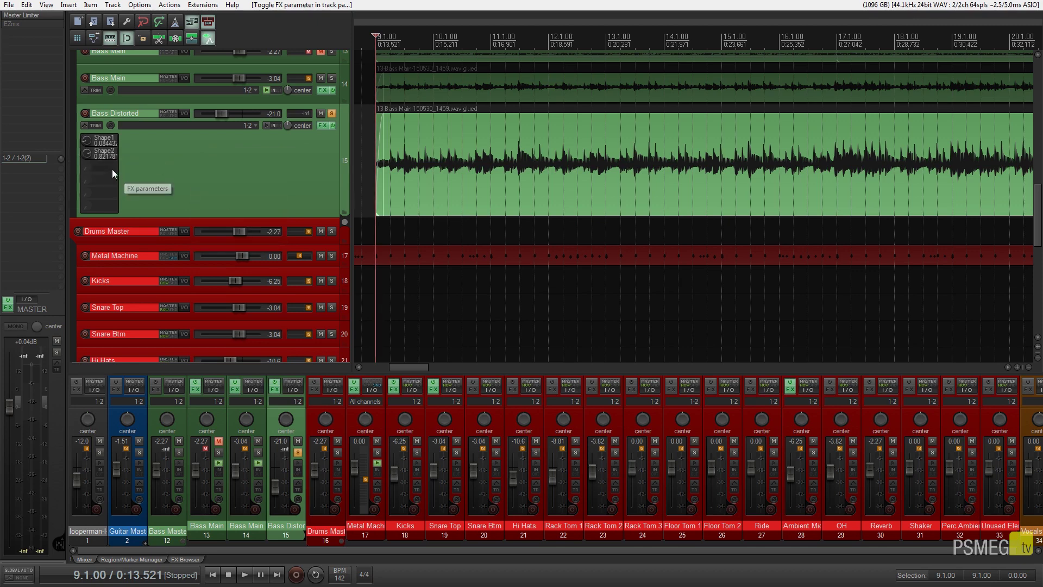
{"action": "mouse_move", "coordinate": [112, 157]}
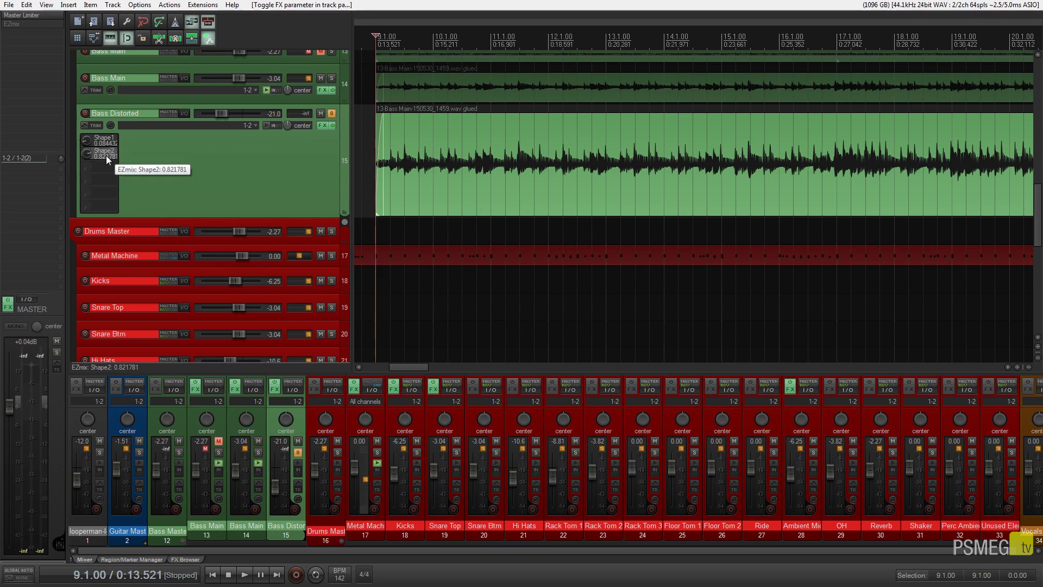
Step: Open the Bass Distorted EZmix effect and MIDI-learn Shape1 to channel 1 CC 7
{"action": "left_click", "coordinate": [321, 125]}
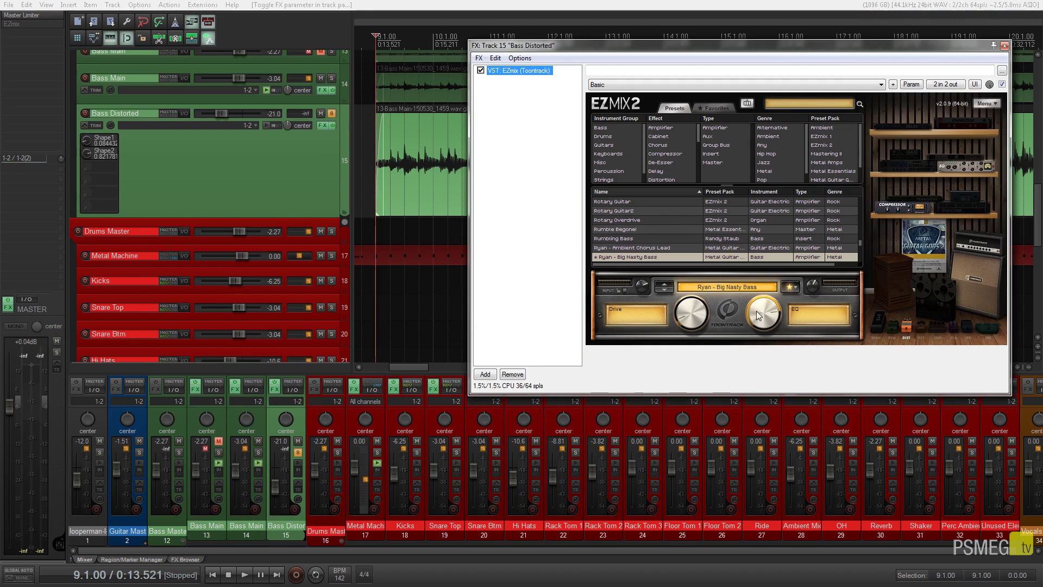
{"action": "mouse_move", "coordinate": [99, 142]}
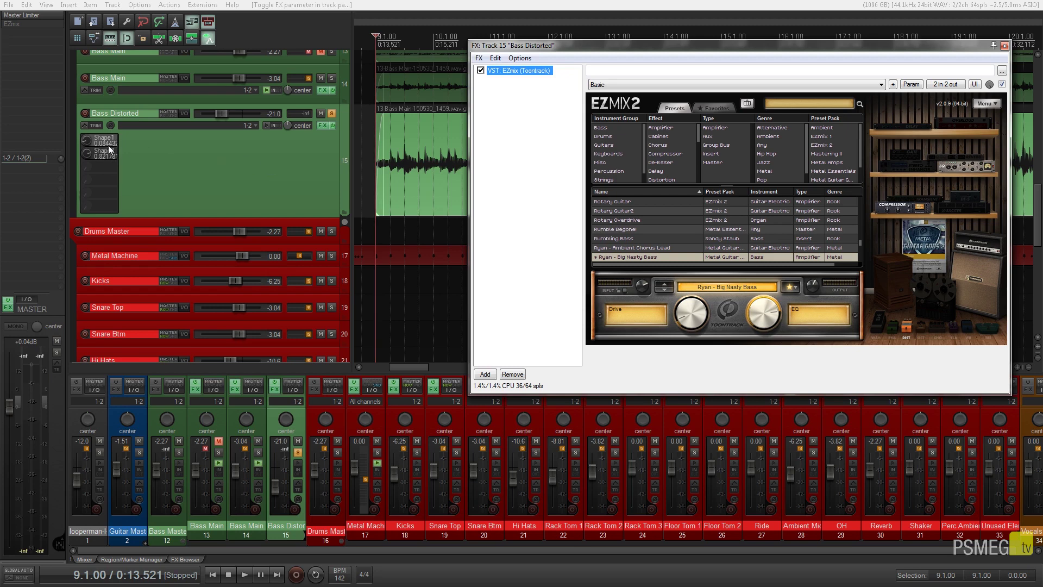
{"action": "right_click", "coordinate": [106, 143]}
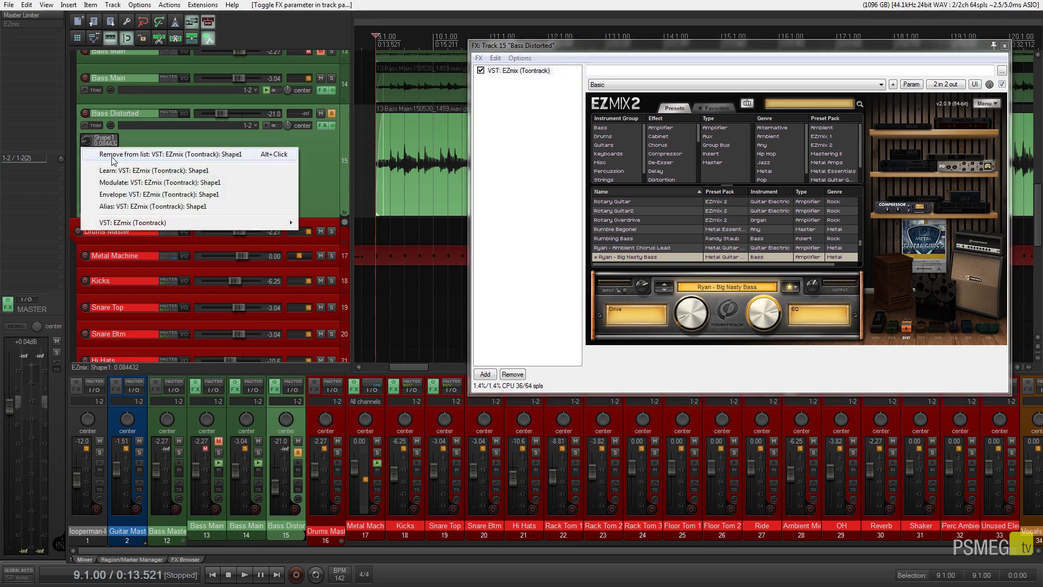
{"action": "left_click", "coordinate": [125, 171]}
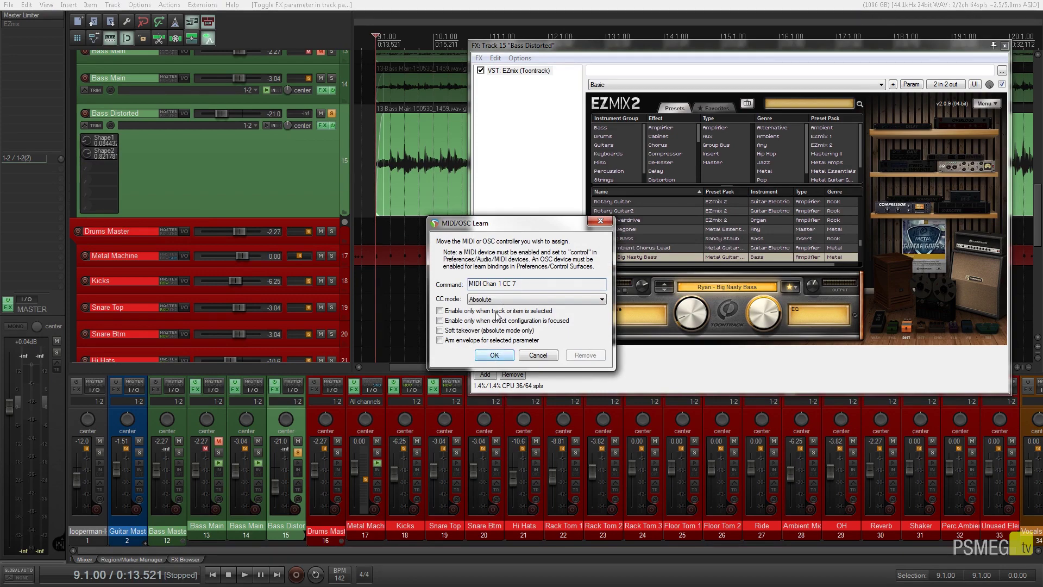
{"action": "left_click", "coordinate": [494, 355]}
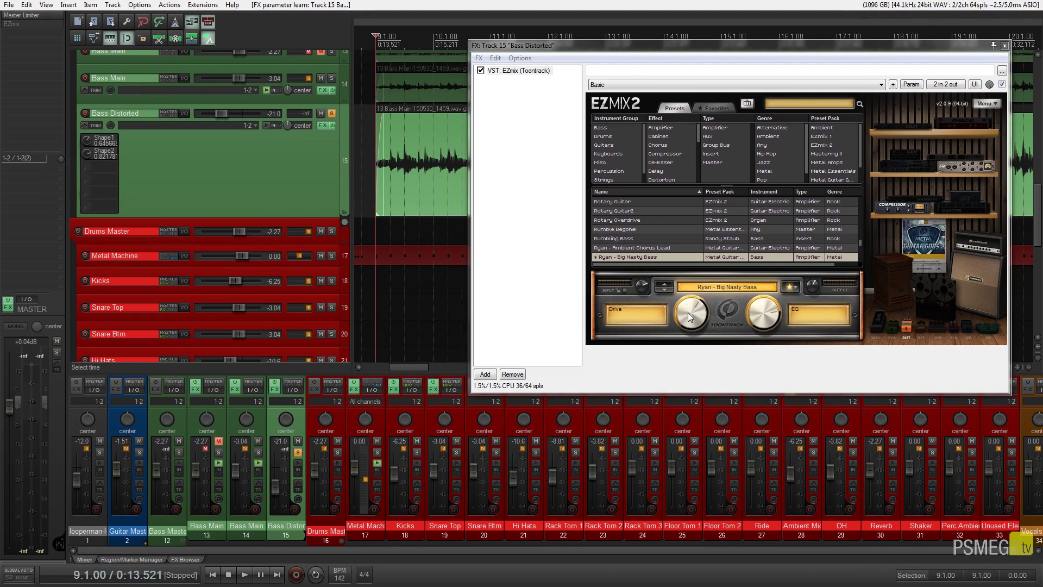
Step: Lower EZmix Drive to check that Shape1 follows the CC 7 mapping
{"action": "left_click_drag", "start_coordinate": [689, 314], "coordinate": [695, 316]}
{"action": "scroll", "coordinate": [93, 142], "scroll_direction": "down", "scroll_amount": 4}
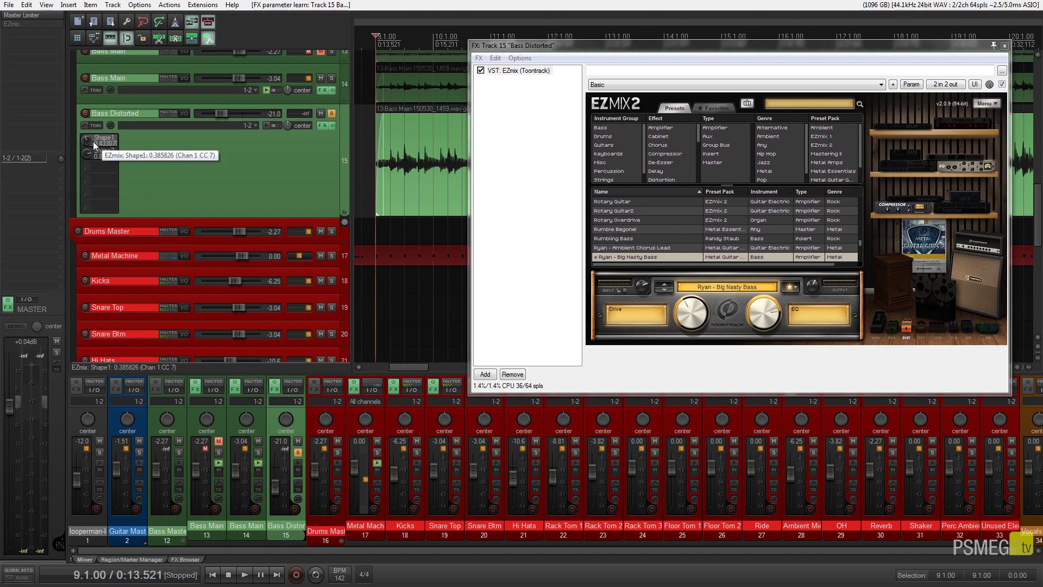
{"action": "scroll", "coordinate": [93, 141], "scroll_direction": "up", "scroll_amount": 2}
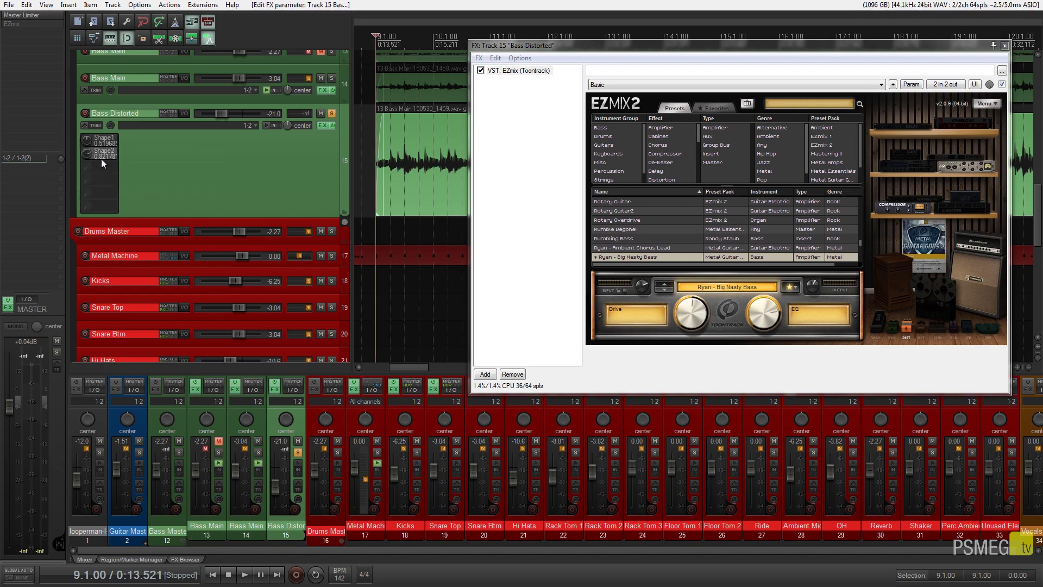
Step: Map Shape2 to MIDI channel 1 CC 10, discarding the mistaken CC 7 capture
{"action": "right_click", "coordinate": [101, 155]}
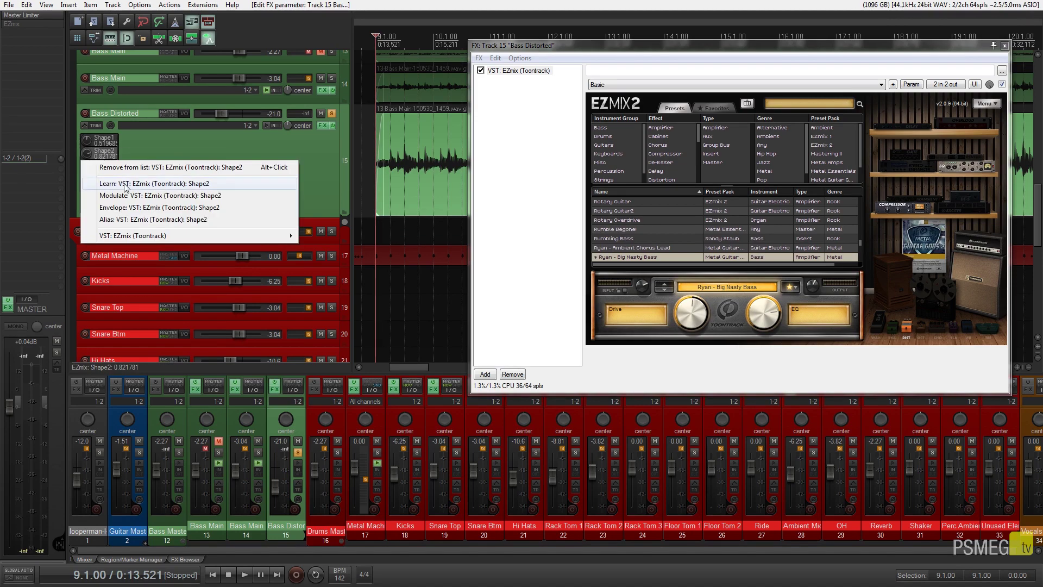
{"action": "left_click", "coordinate": [124, 184]}
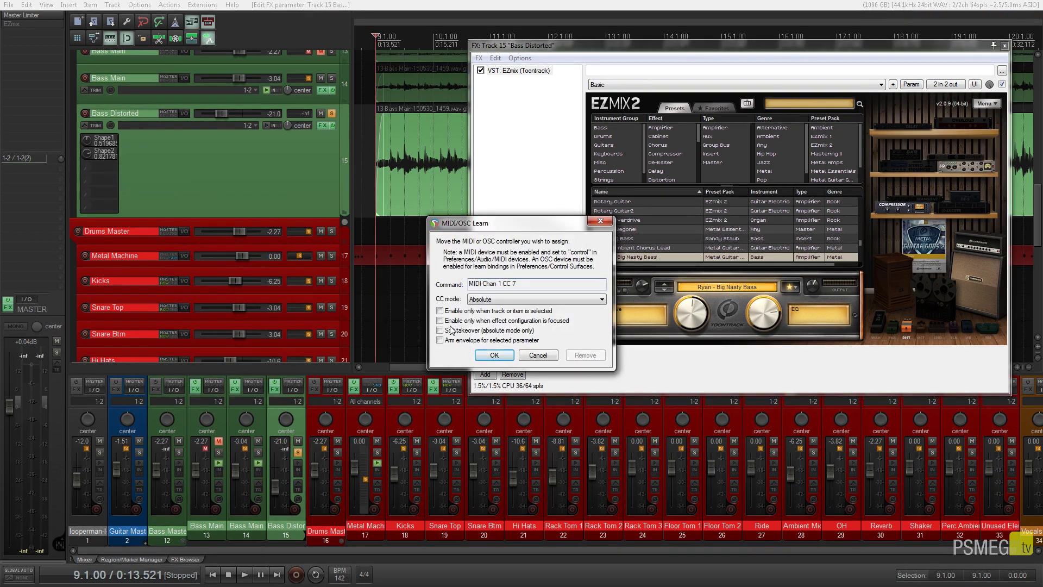
{"action": "left_click", "coordinate": [537, 356]}
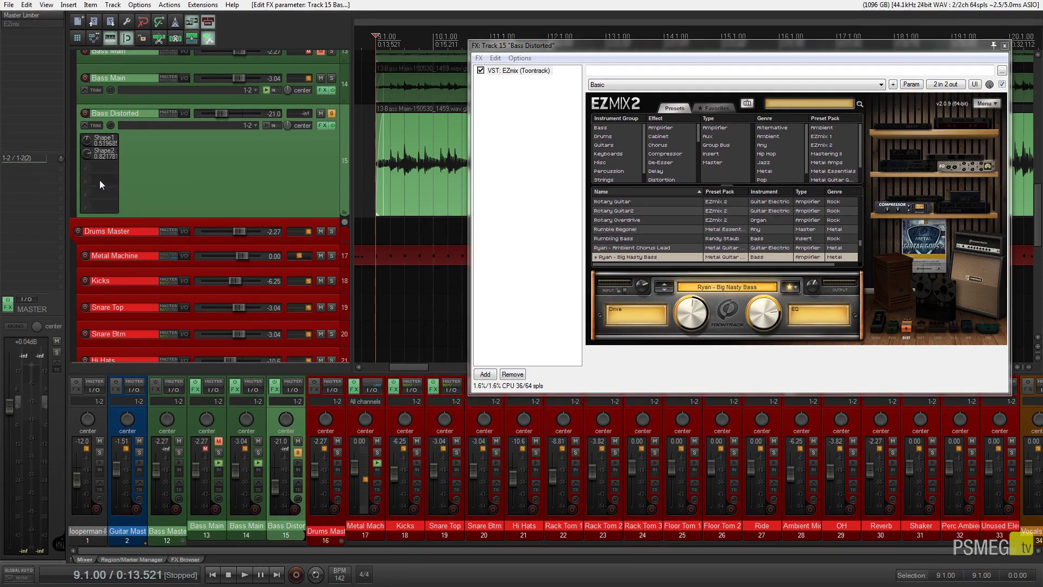
{"action": "right_click", "coordinate": [103, 152]}
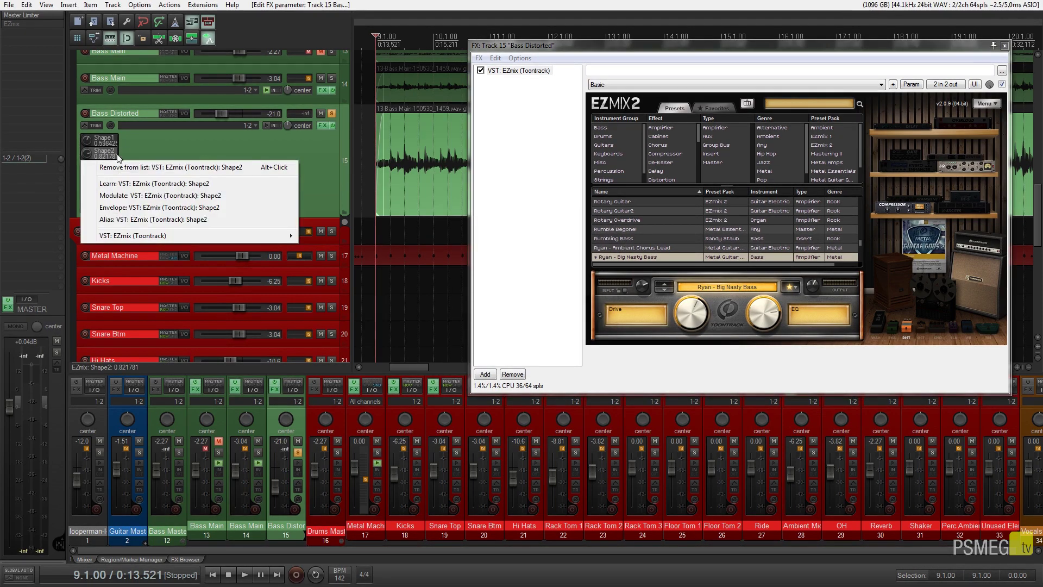
{"action": "left_click", "coordinate": [146, 184]}
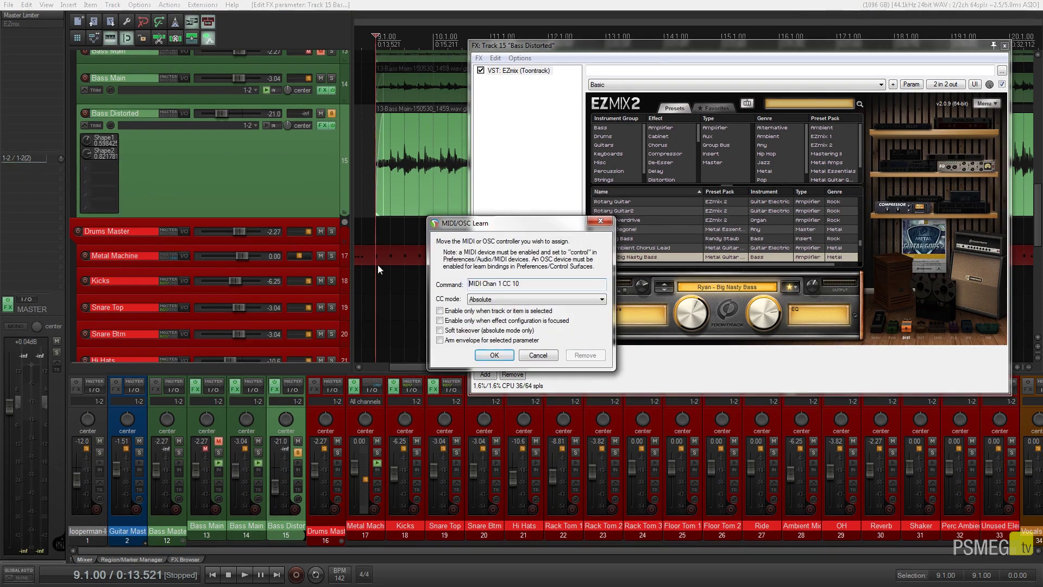
{"action": "left_click", "coordinate": [492, 352]}
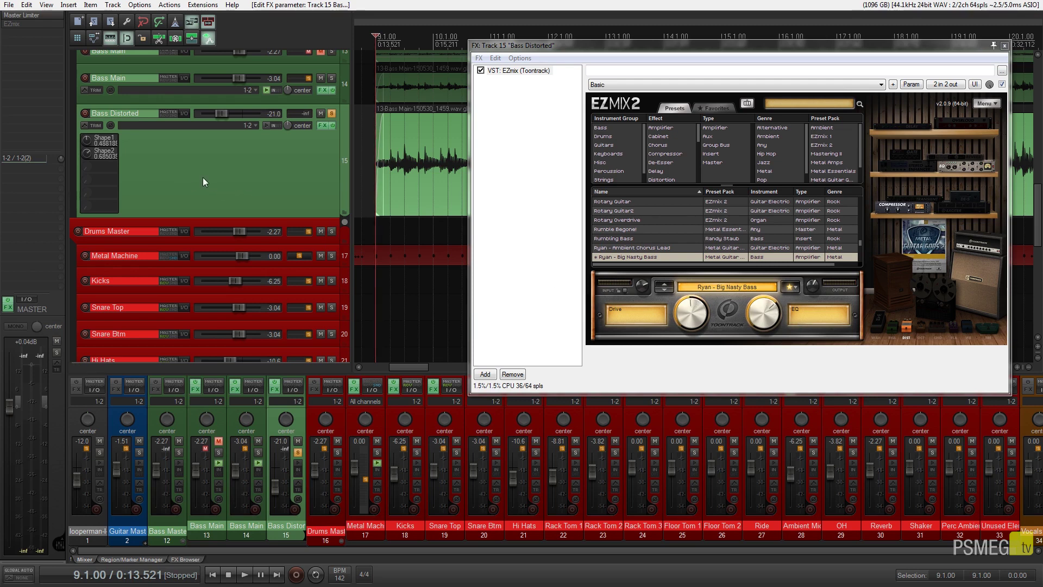
Step: Close the EZmix window and open the Bass Distorted Envelopes window, moved up-left
{"action": "left_click", "coordinate": [1005, 46]}
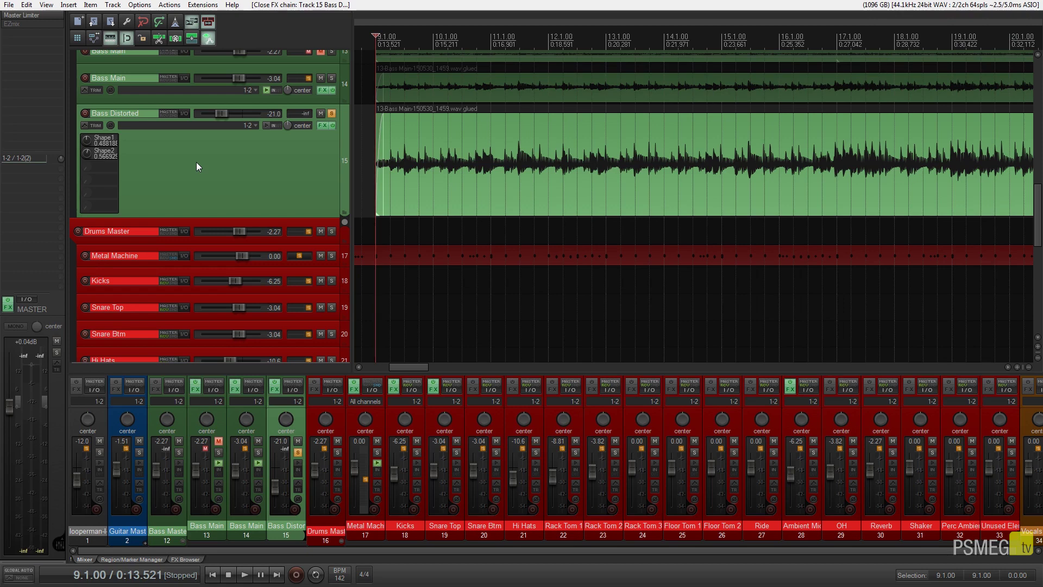
{"action": "left_click", "coordinate": [96, 126]}
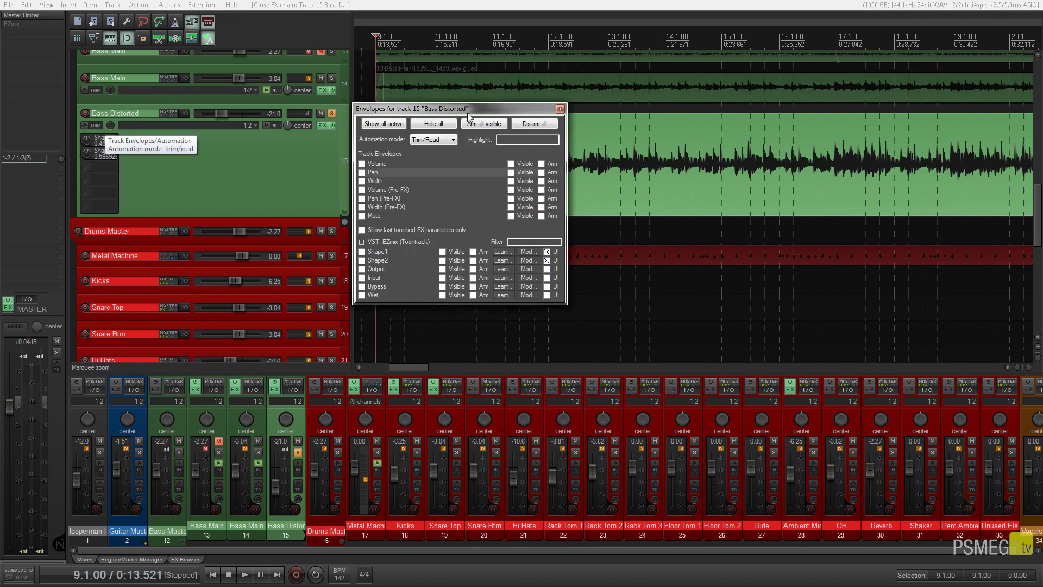
{"action": "left_click_drag", "start_coordinate": [468, 116], "coordinate": [331, 71]}
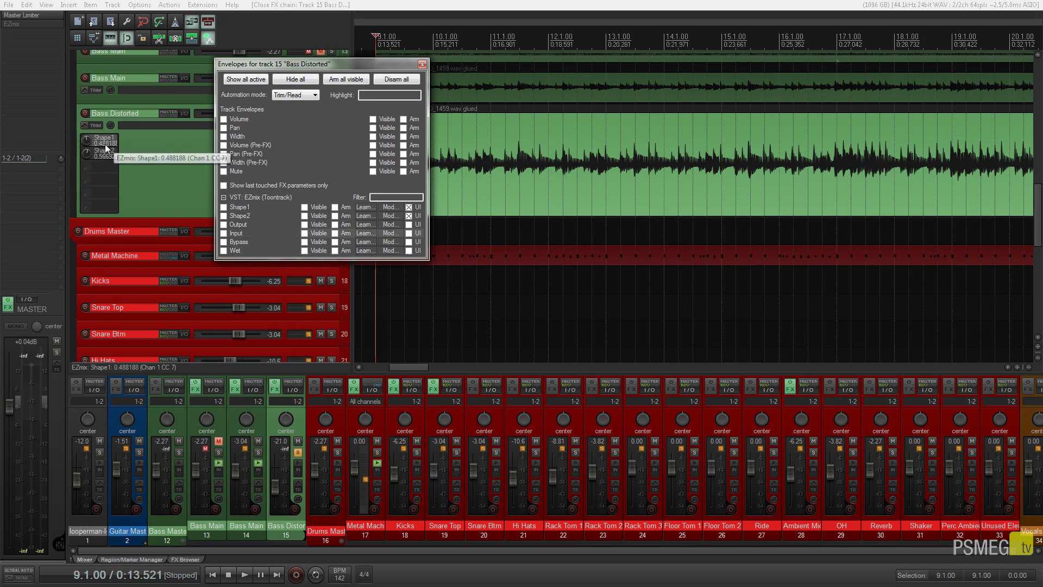
Step: Make the Shape1 envelope visible and armed, revealing its lane beneath Bass Distorted
{"action": "left_click", "coordinate": [235, 209]}
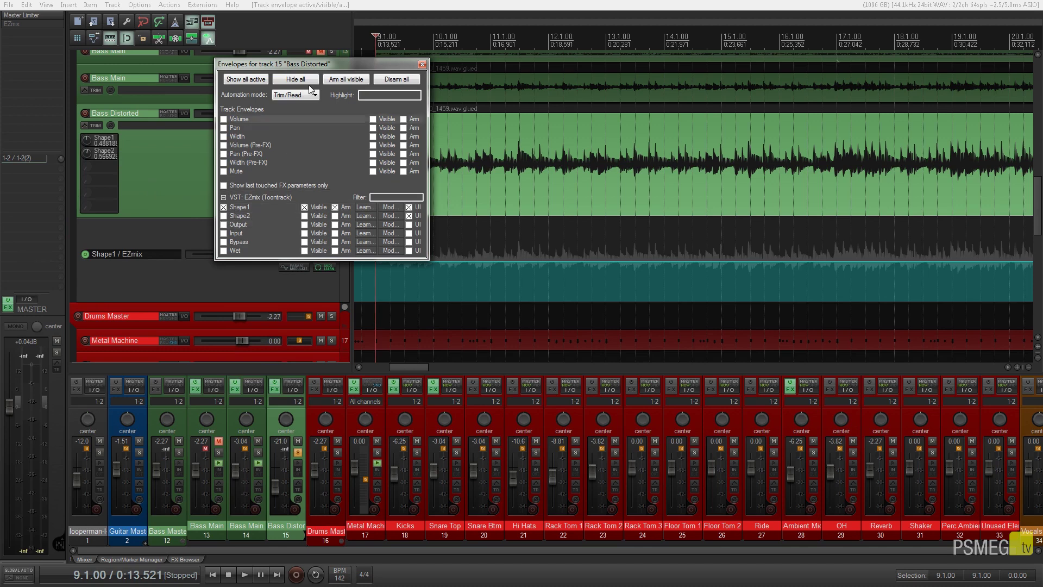
{"action": "left_click_drag", "start_coordinate": [313, 70], "coordinate": [304, 36]}
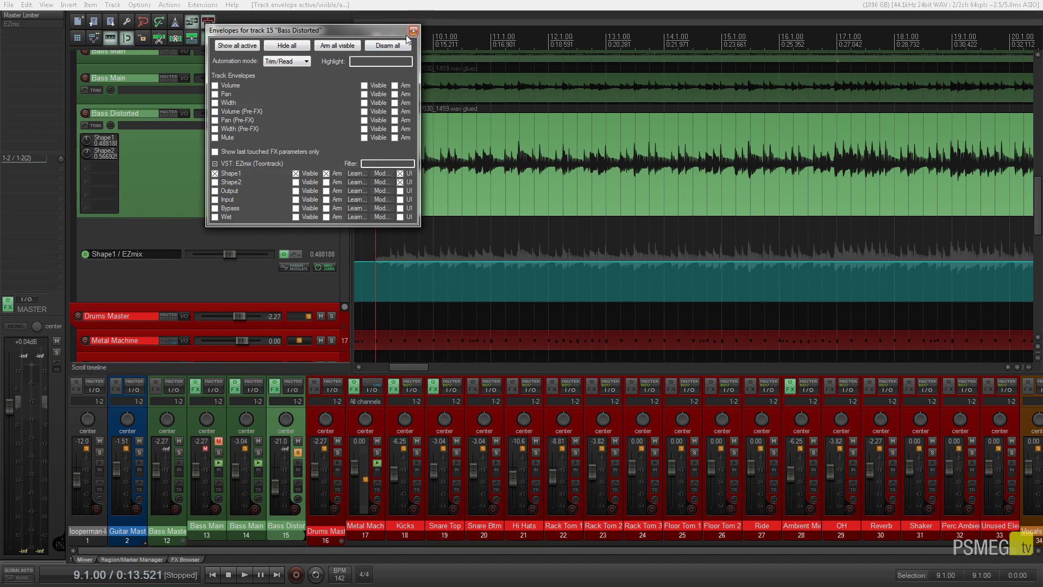
{"action": "left_click_drag", "start_coordinate": [361, 32], "coordinate": [600, 35]}
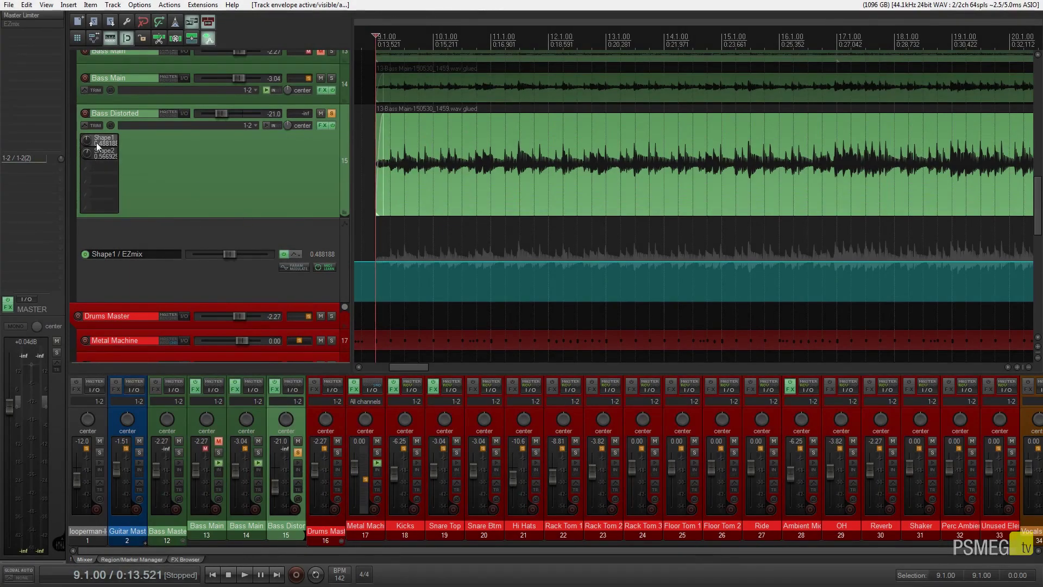
Step: Set the Bass Distorted track's automation mode to Write
{"action": "left_click", "coordinate": [91, 127]}
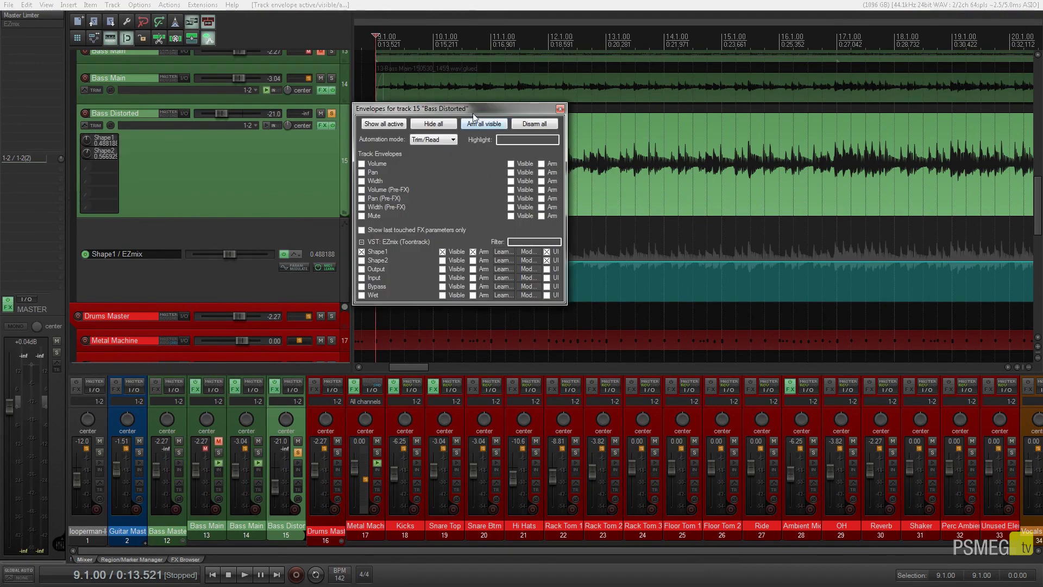
{"action": "left_click_drag", "start_coordinate": [473, 113], "coordinate": [421, 55]}
{"action": "left_click", "coordinate": [393, 84]}
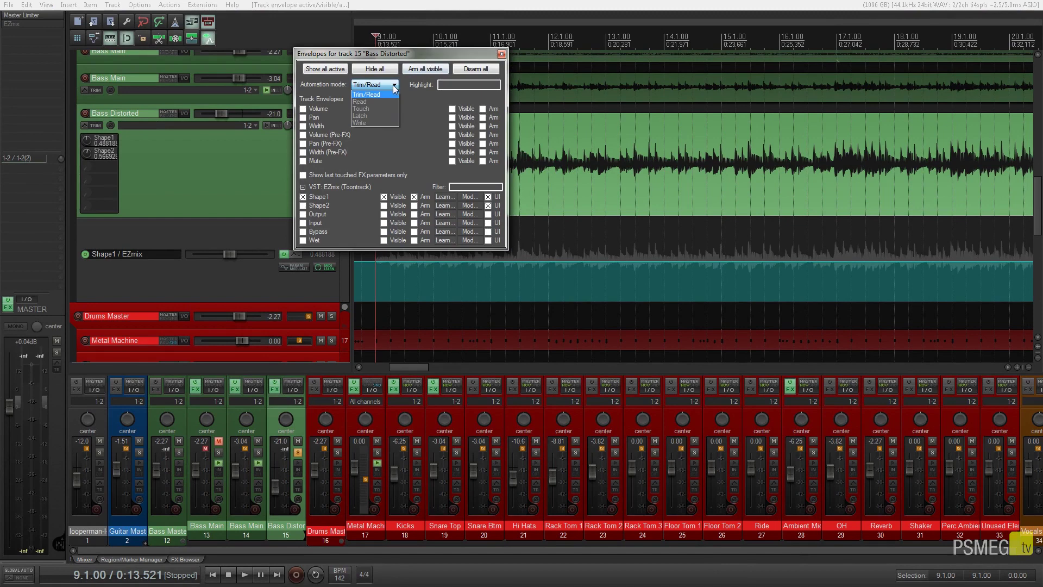
{"action": "left_click", "coordinate": [368, 123]}
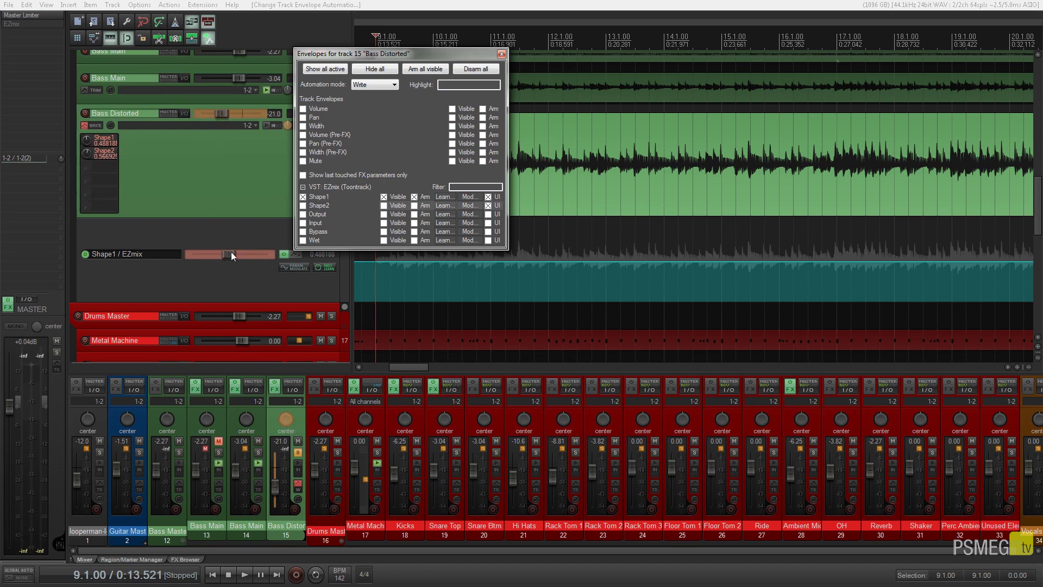
{"action": "left_click_drag", "start_coordinate": [421, 55], "coordinate": [593, 50]}
{"action": "left_click", "coordinate": [674, 50]}
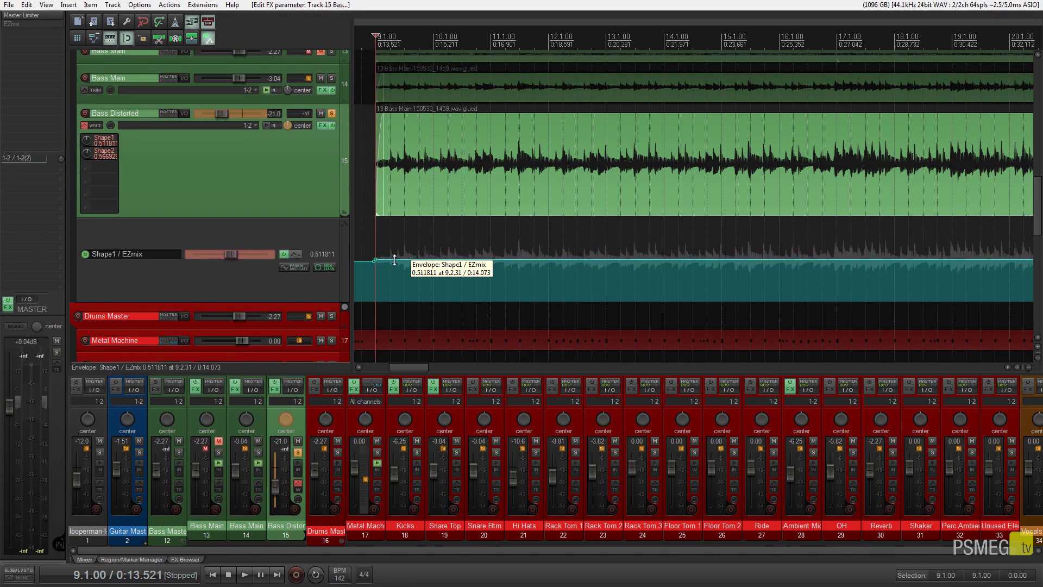
{"action": "left_click", "coordinate": [95, 125]}
{"action": "left_click", "coordinate": [100, 135]}
{"action": "left_click", "coordinate": [87, 125]}
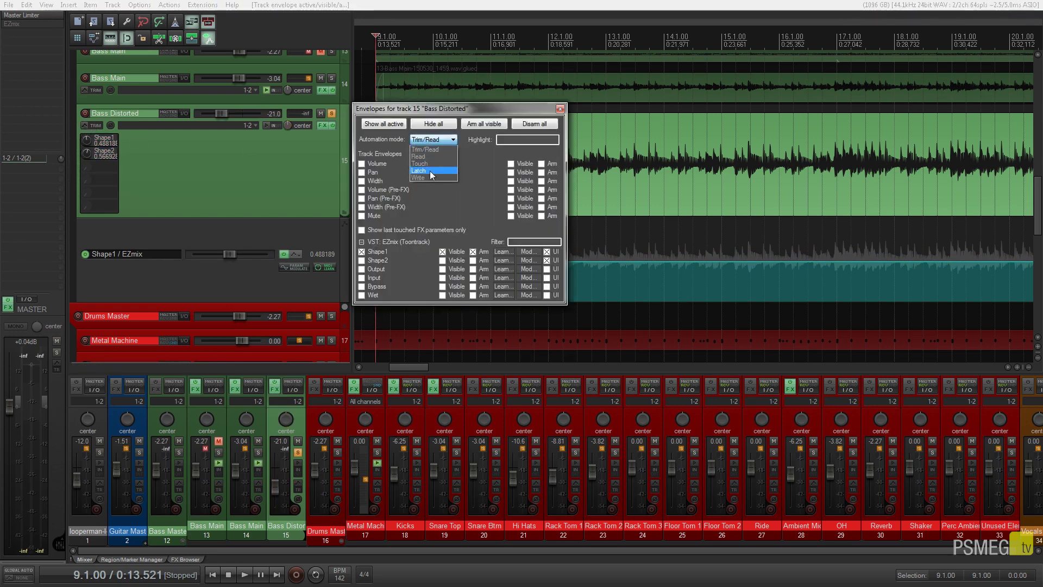
{"action": "left_click", "coordinate": [429, 176]}
{"action": "left_click", "coordinate": [560, 108]}
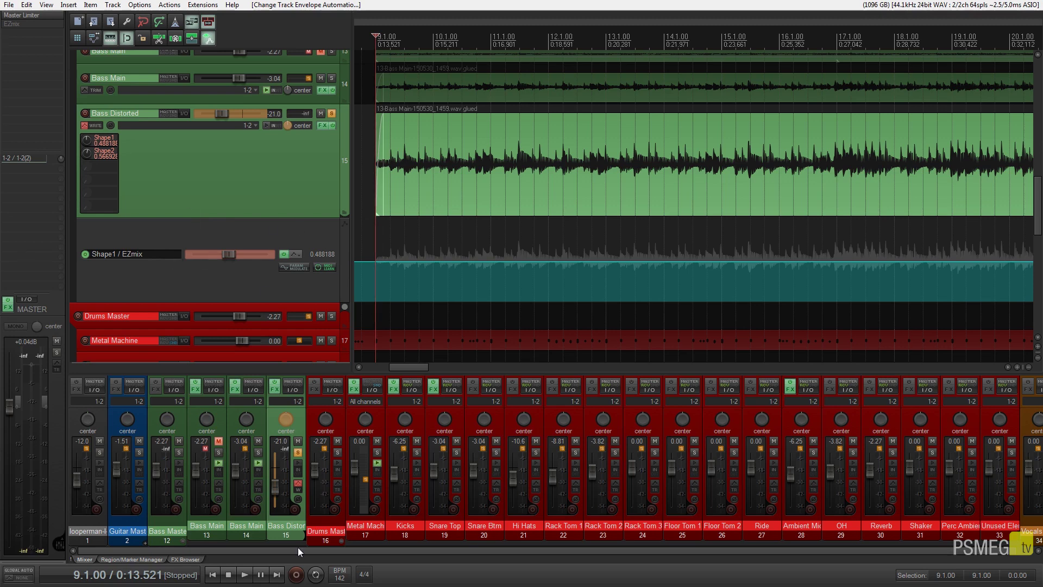
Step: Record a rising-and-falling Shape1 drive automation curve from bar 9 during playback
{"action": "left_click", "coordinate": [247, 576]}
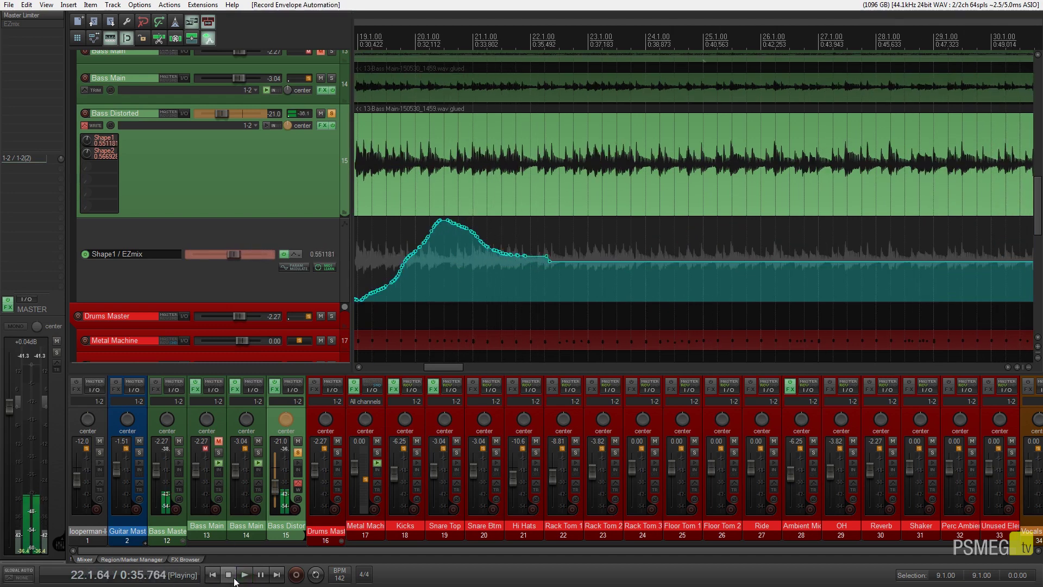
{"action": "left_click", "coordinate": [229, 574]}
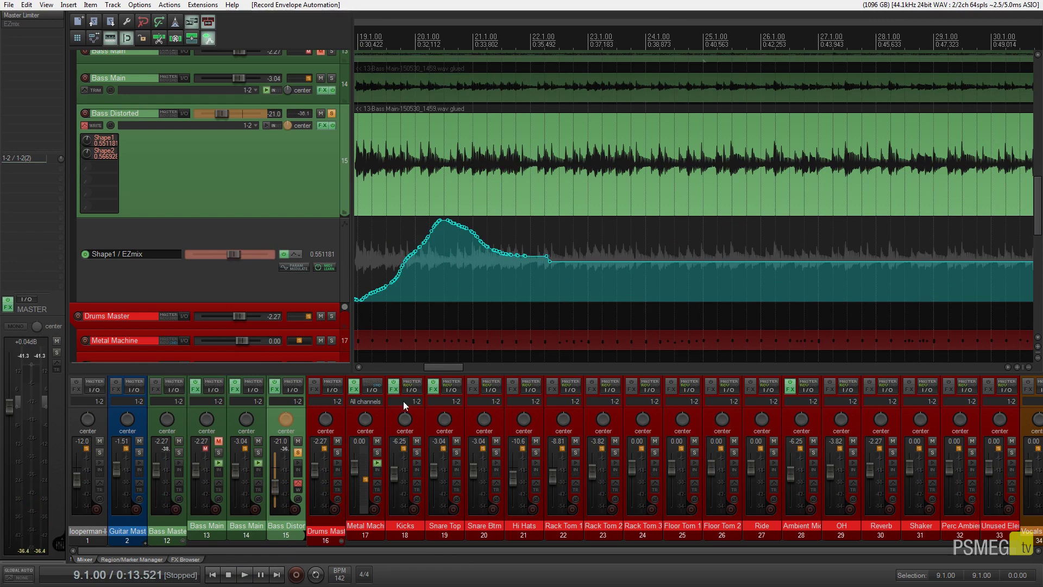
{"action": "left_click_drag", "start_coordinate": [442, 369], "coordinate": [403, 370]}
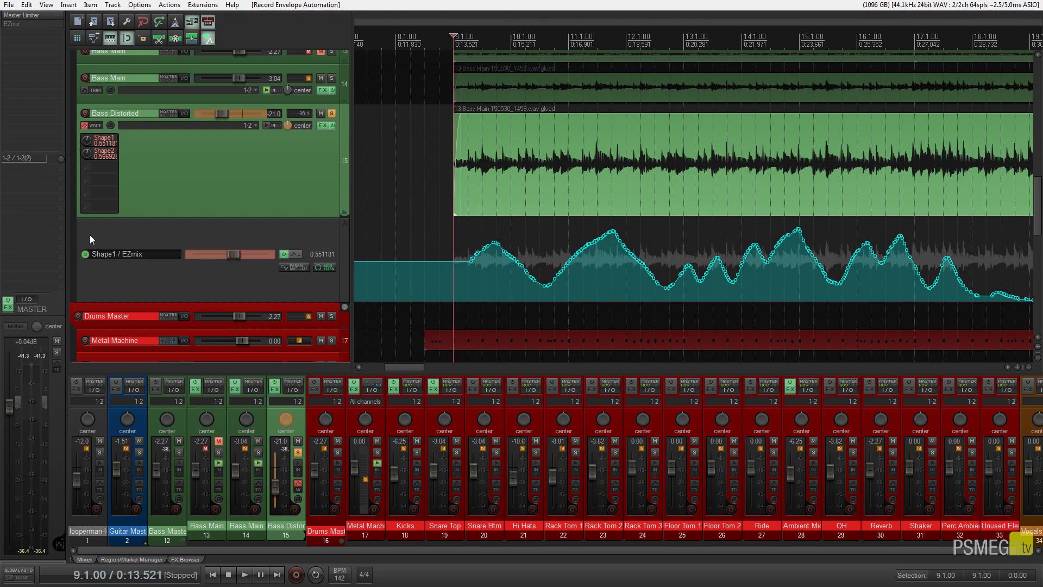
Step: Switch the Bass Distorted automation mode from Write back to Trim/Read
{"action": "left_click", "coordinate": [99, 127]}
{"action": "left_click", "coordinate": [429, 141]}
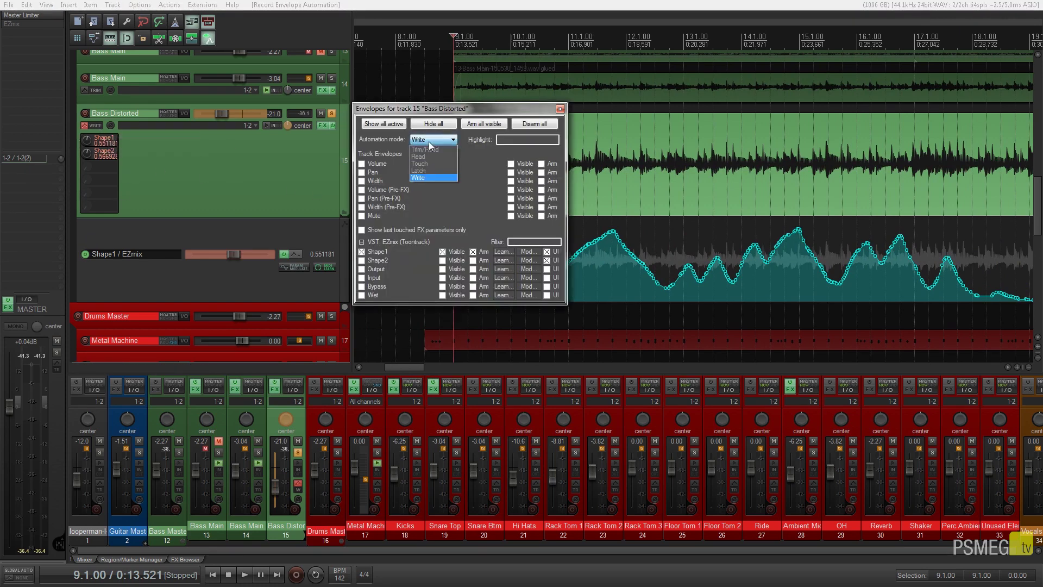
{"action": "left_click", "coordinate": [426, 150]}
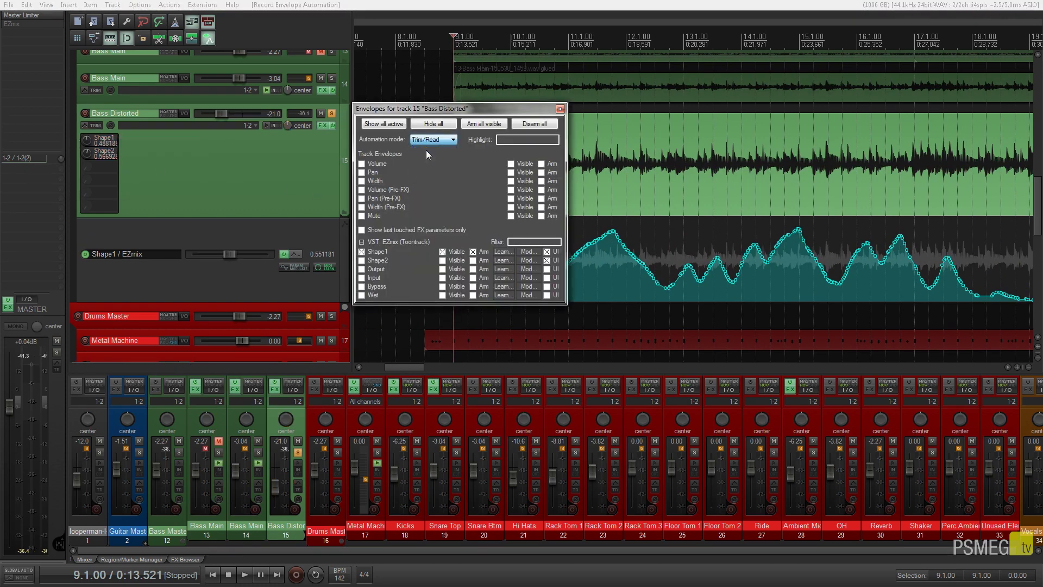
{"action": "left_click", "coordinate": [560, 109]}
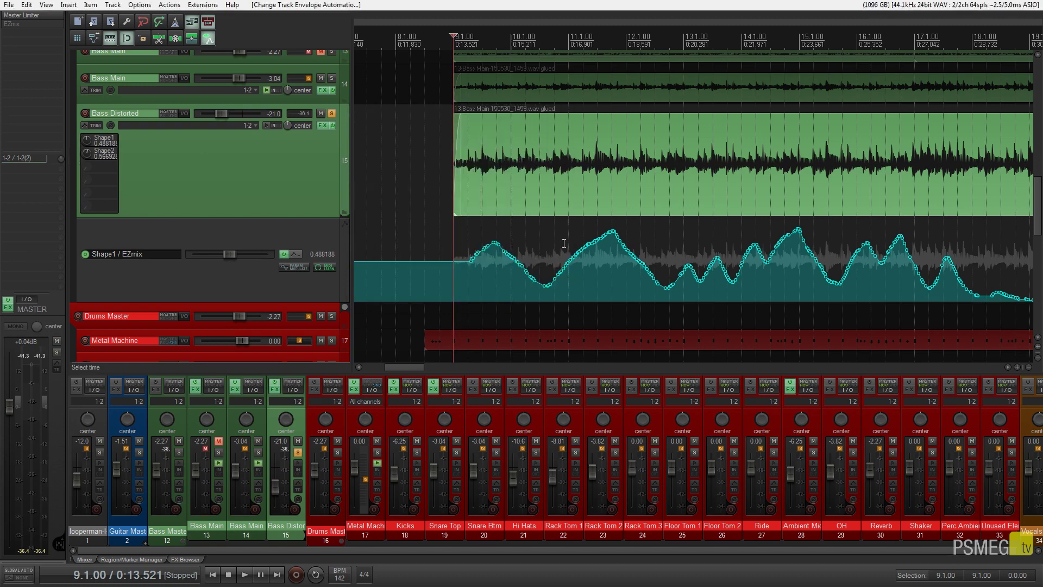
Step: Zoom in around bar 14.4 and scroll along the Shape1 lane to inspect point density
{"action": "left_click_drag", "start_coordinate": [403, 365], "coordinate": [426, 360]}
{"action": "scroll", "coordinate": [464, 297], "scroll_direction": "up", "scroll_amount": 2}
{"action": "left_click", "coordinate": [474, 256]}
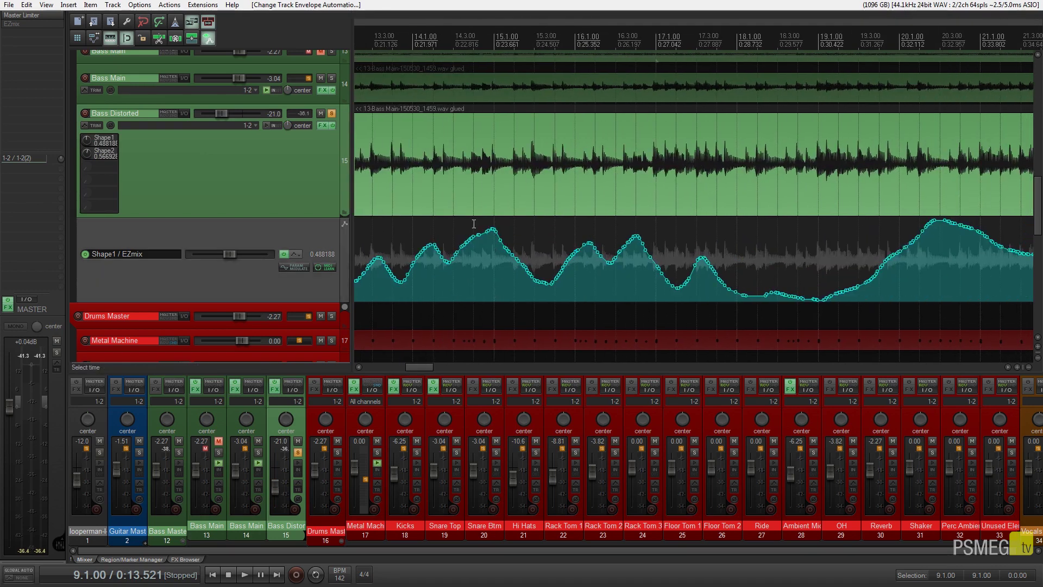
{"action": "scroll", "coordinate": [506, 277], "scroll_direction": "up", "scroll_amount": 3}
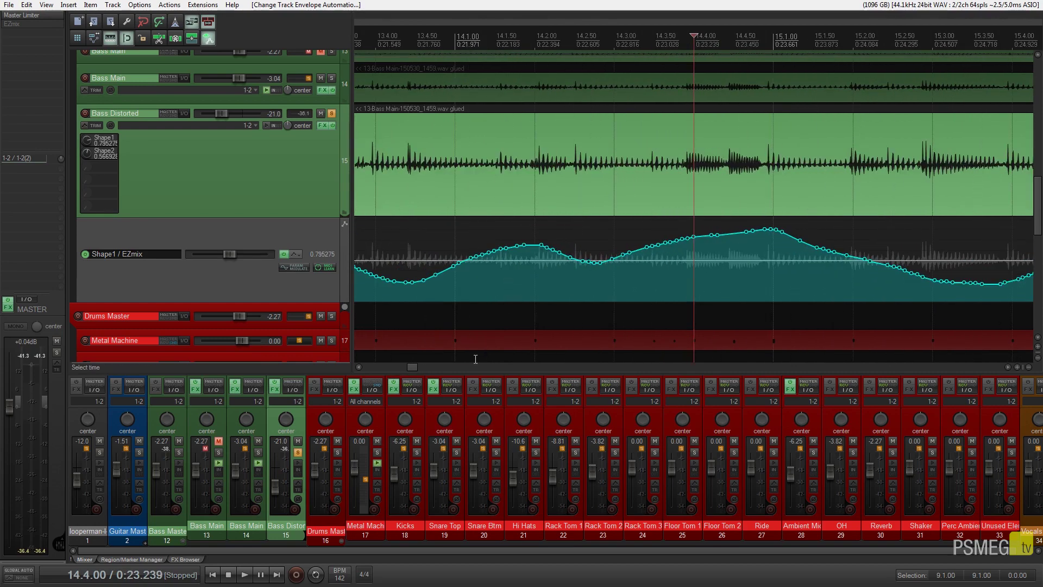
{"action": "left_click_drag", "start_coordinate": [414, 367], "coordinate": [401, 366]}
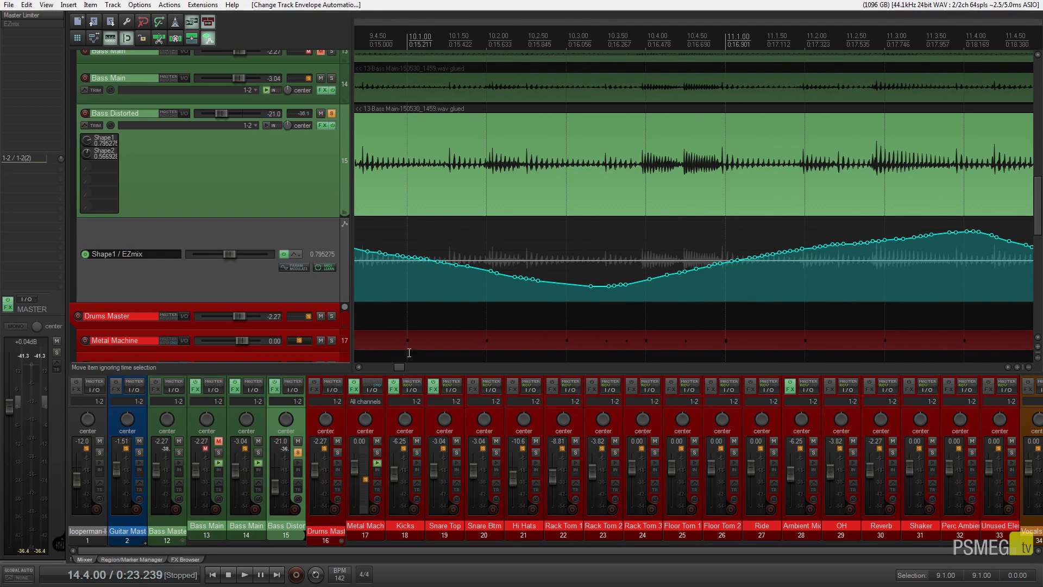
{"action": "left_click_drag", "start_coordinate": [400, 364], "coordinate": [401, 363]}
{"action": "scroll", "coordinate": [400, 364], "scroll_direction": "down", "scroll_amount": 3}
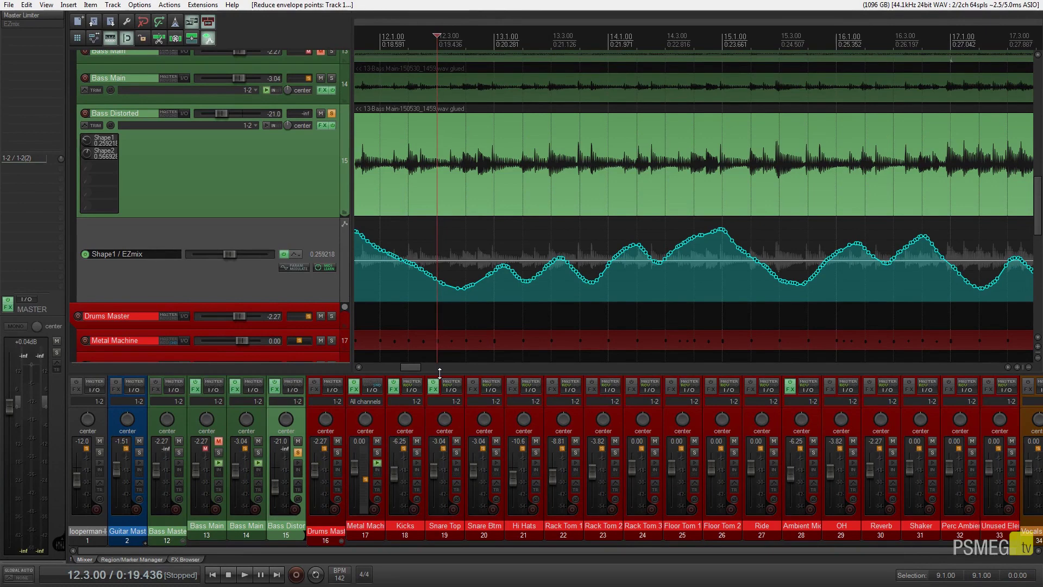
{"action": "left_click_drag", "start_coordinate": [412, 370], "coordinate": [408, 371]}
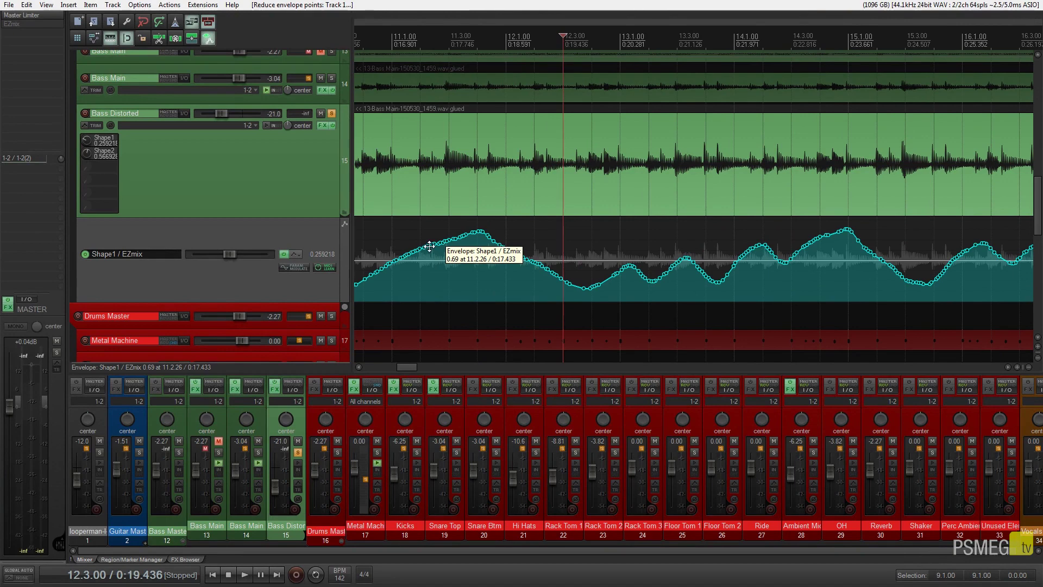
Step: Apply Reduce number of points to the Shape1 / EZmix envelope, setting the slider to 146
{"action": "right_click", "coordinate": [429, 247]}
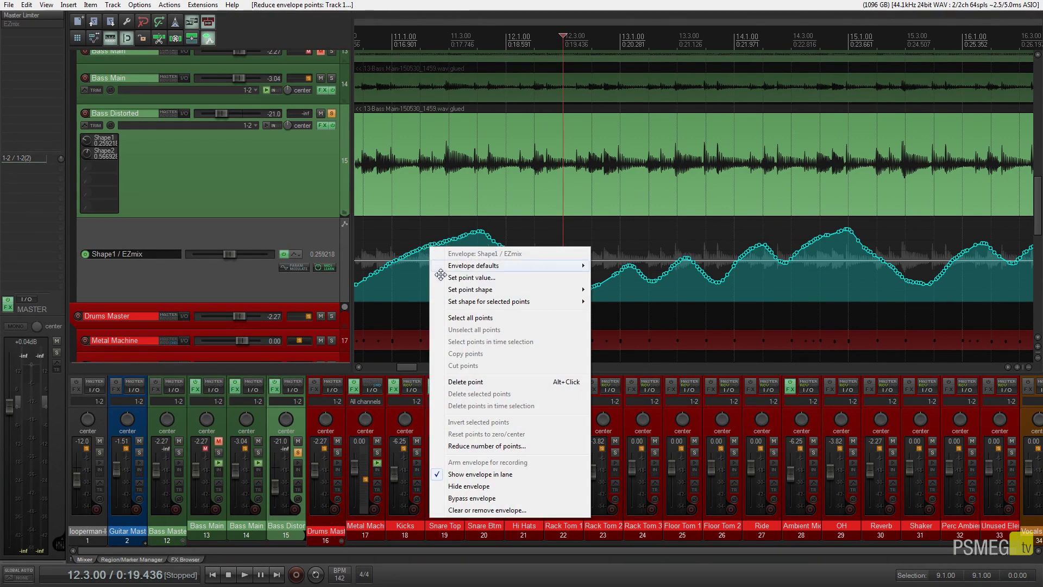
{"action": "left_click", "coordinate": [499, 445]}
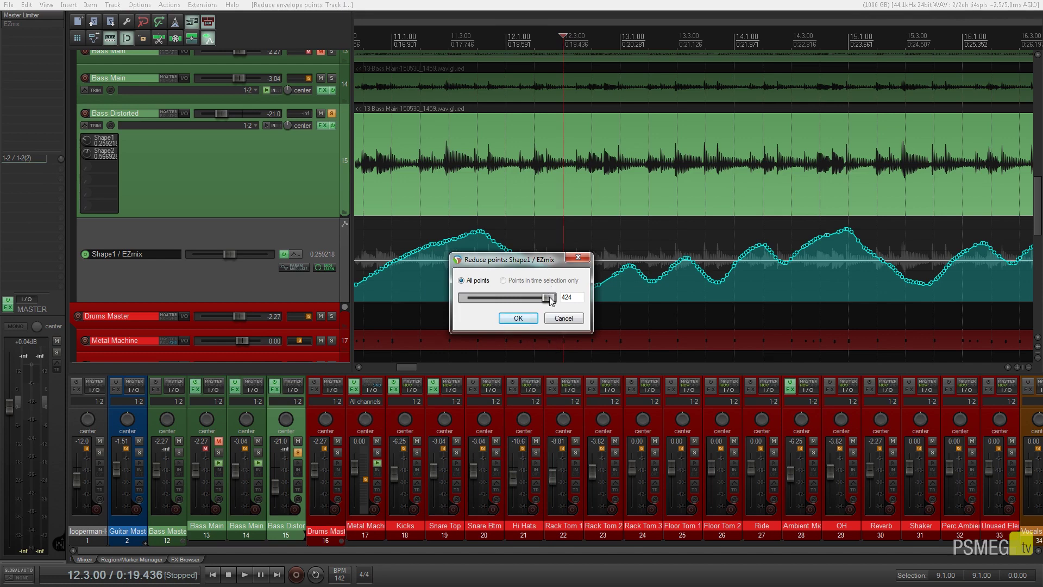
{"action": "left_click_drag", "start_coordinate": [551, 300], "coordinate": [495, 308]}
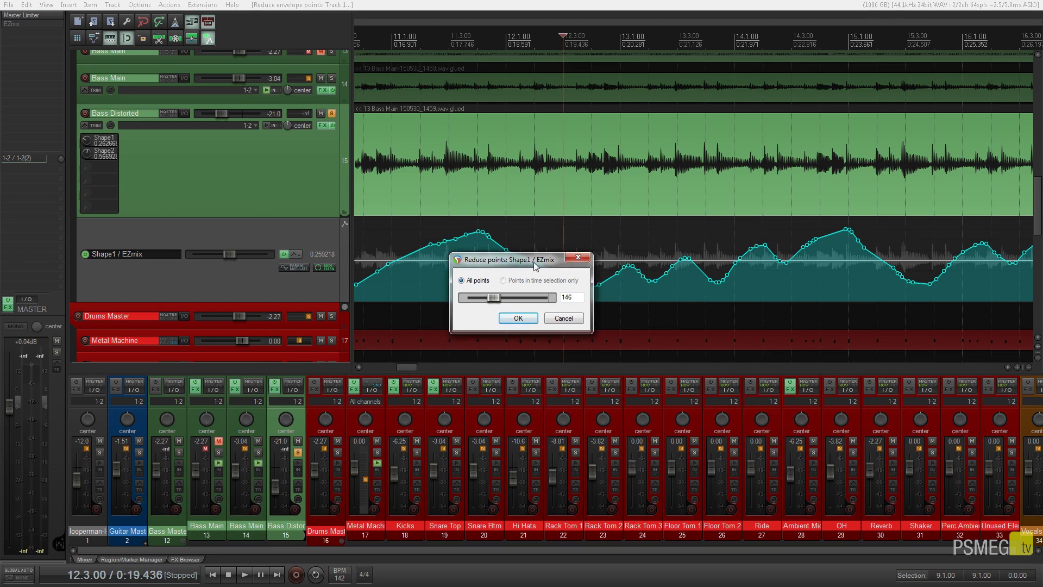
{"action": "left_click_drag", "start_coordinate": [536, 265], "coordinate": [328, 319]}
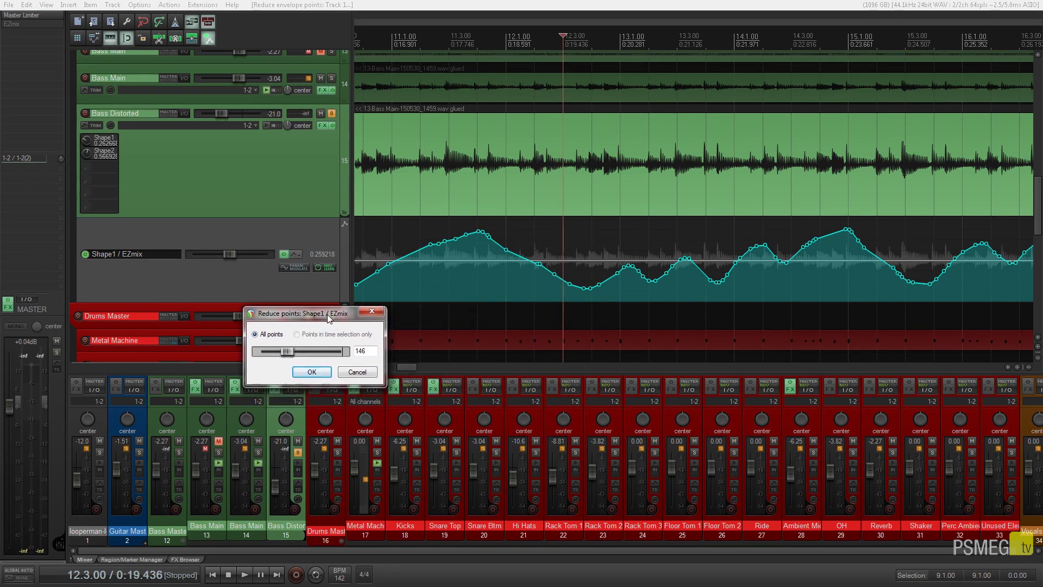
{"action": "left_click", "coordinate": [311, 373]}
{"action": "left_click_drag", "start_coordinate": [400, 365], "coordinate": [390, 363]}
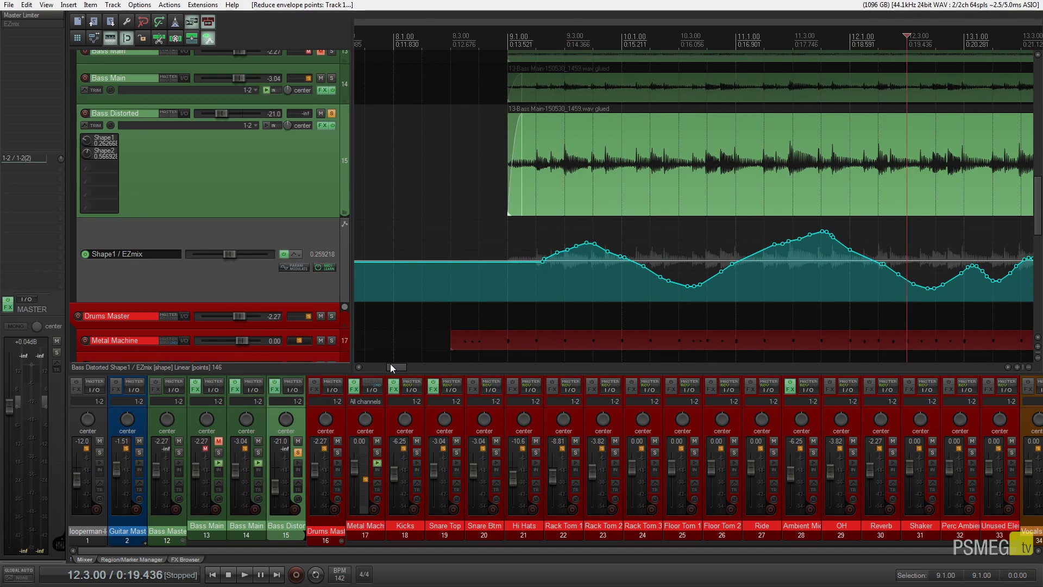
{"action": "left_click_drag", "start_coordinate": [391, 364], "coordinate": [423, 368]}
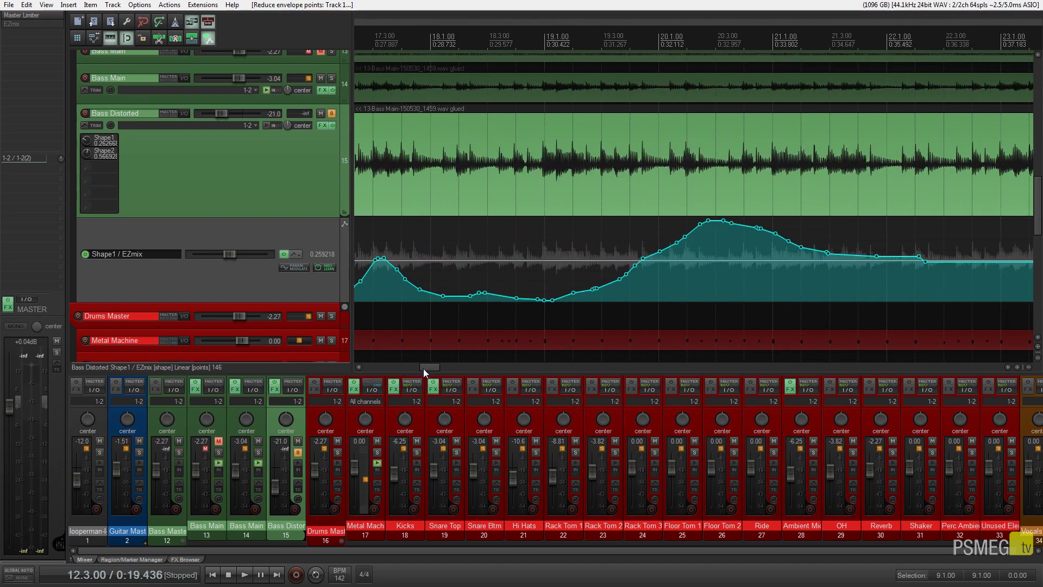